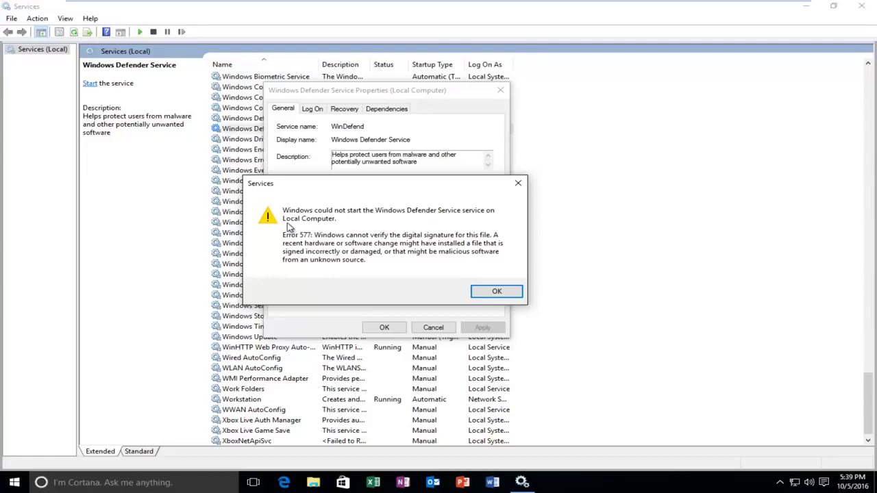
Step: Dismiss the error 577 message and close the Windows Defender Service properties and the Services window
left_click(506, 294)
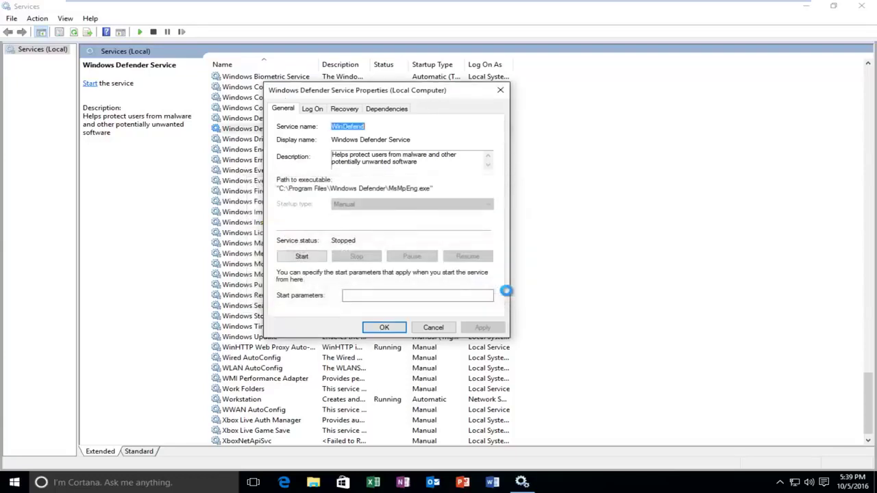
left_click(501, 93)
left_click(859, 7)
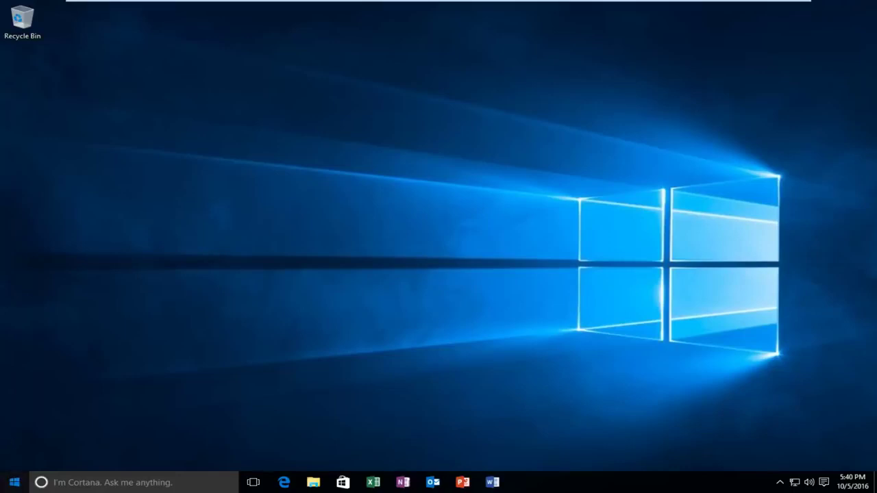
Step: Search the Start menu for regedit, run it as administrator, and approve the User Account Control prompt
left_click(14, 482)
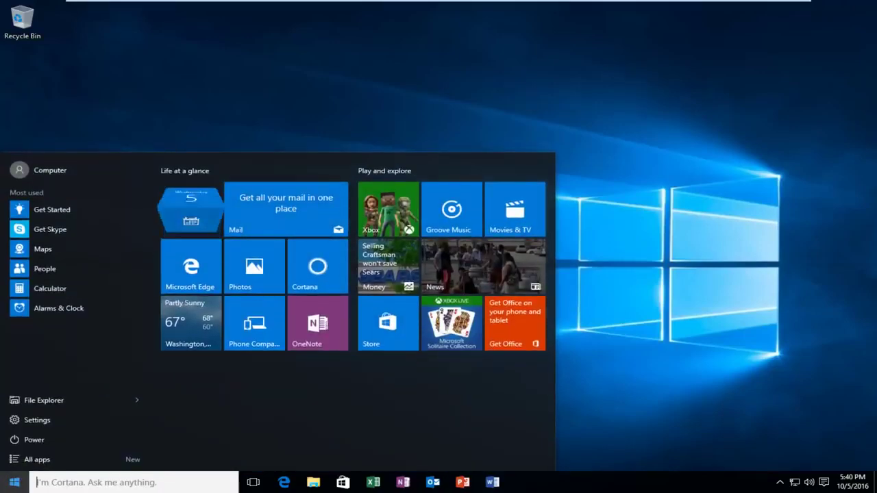
type("regedit")
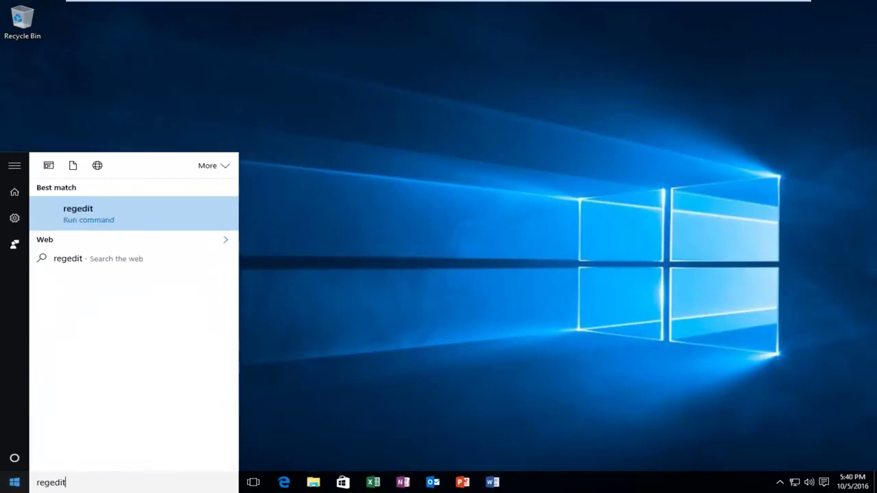
right_click(71, 215)
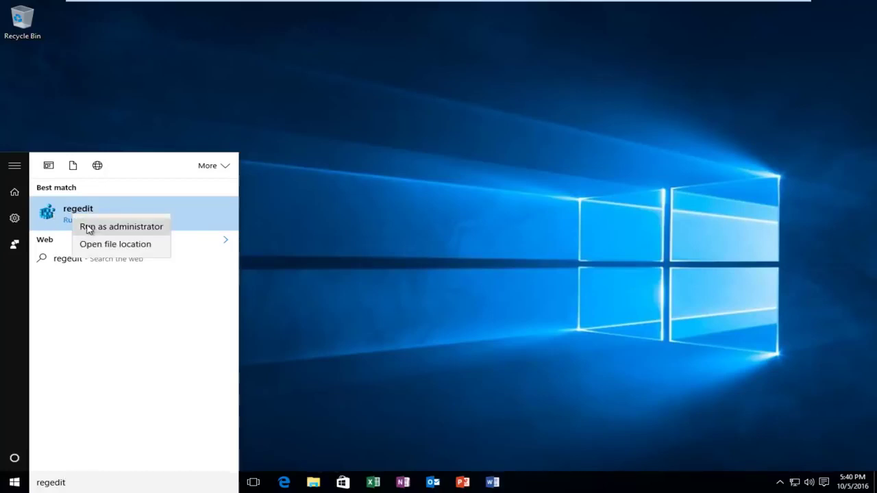
left_click(98, 229)
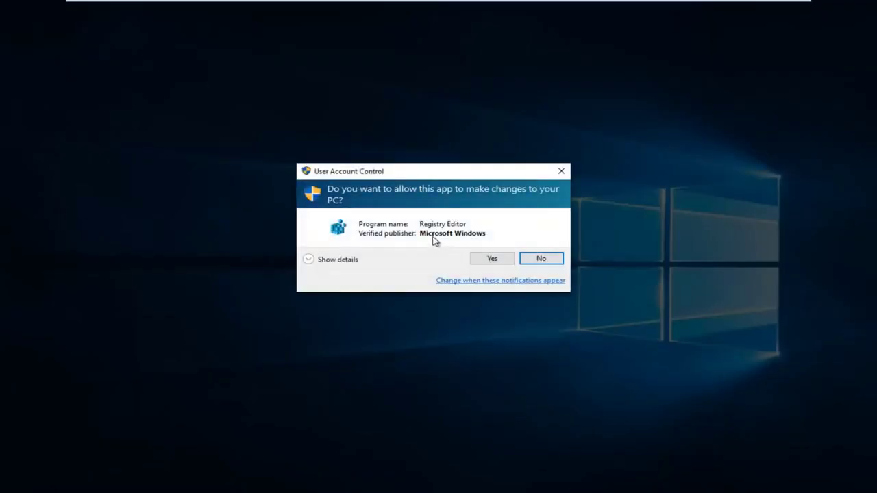
left_click(488, 258)
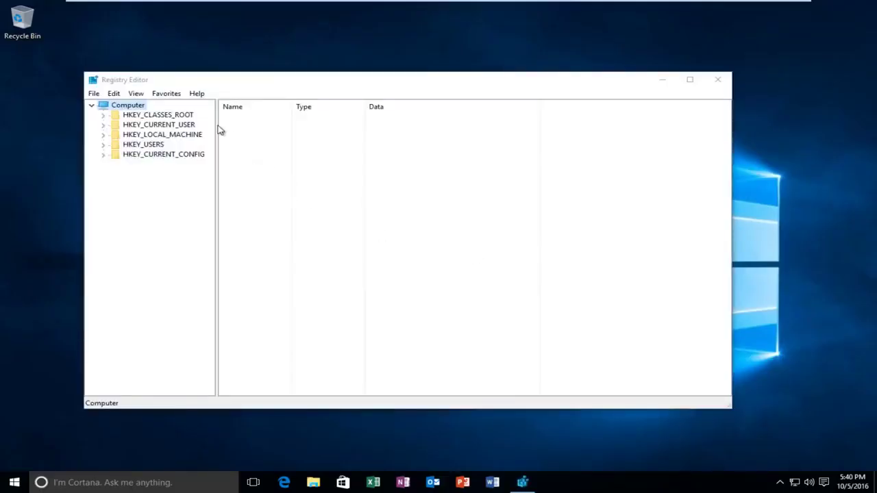
Step: Widen the key tree and expand HKEY_LOCAL_MACHINE > SOFTWARE > Policies > Microsoft to reach Windows Defender
left_click_drag(220, 131, 244, 125)
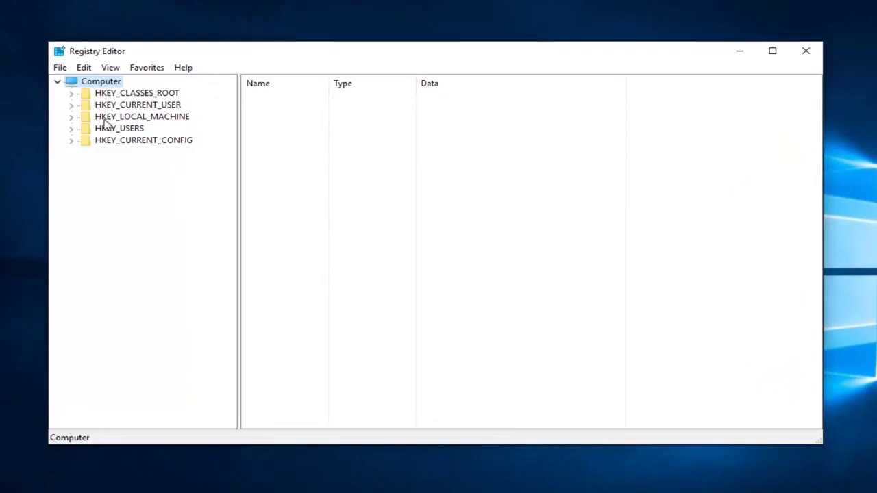
left_click(71, 118)
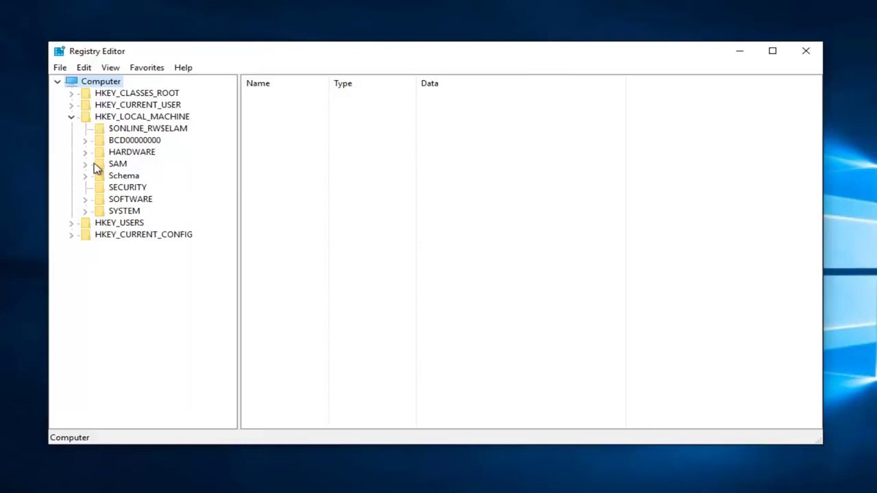
left_click(85, 199)
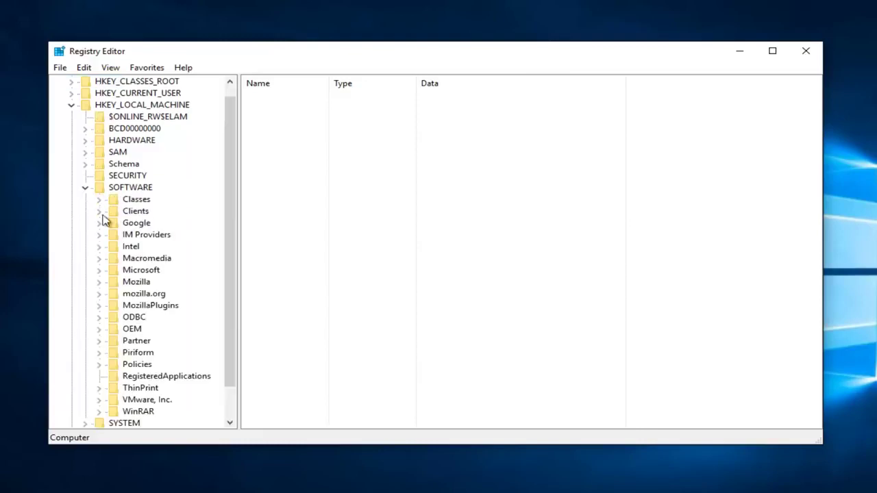
scroll(144, 217, "down", 1)
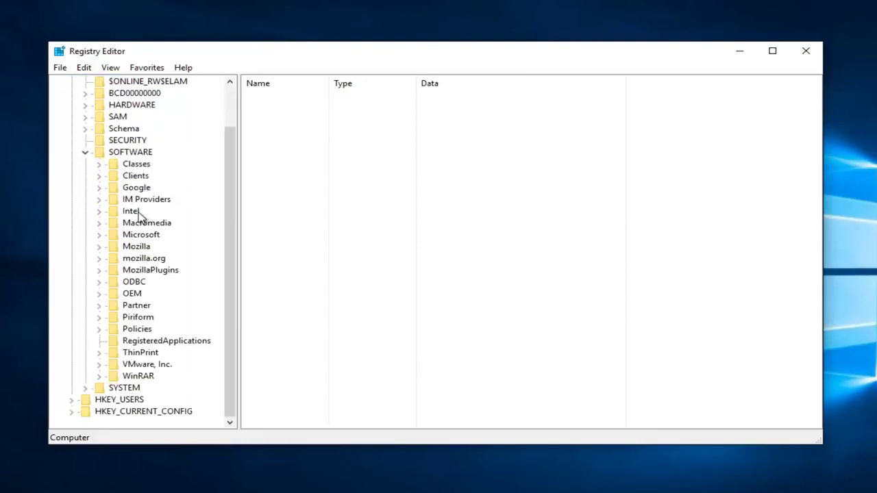
left_click(99, 330)
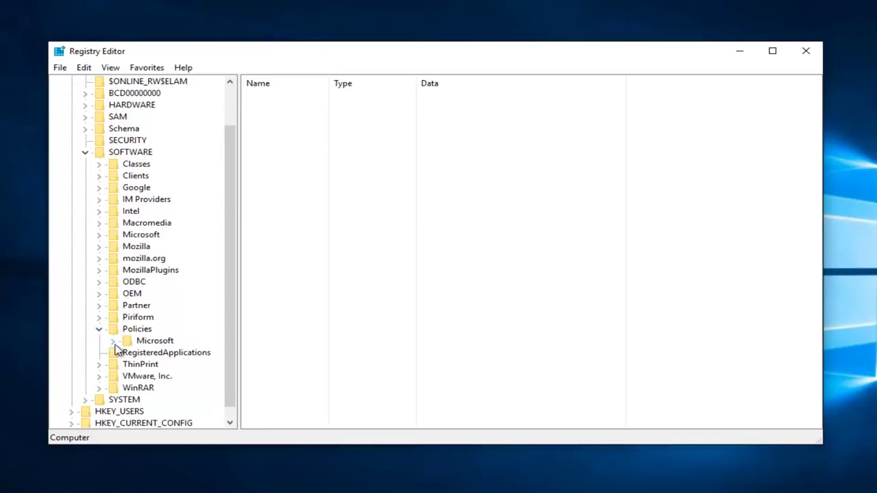
left_click(114, 341)
scroll(130, 325, "down", 1)
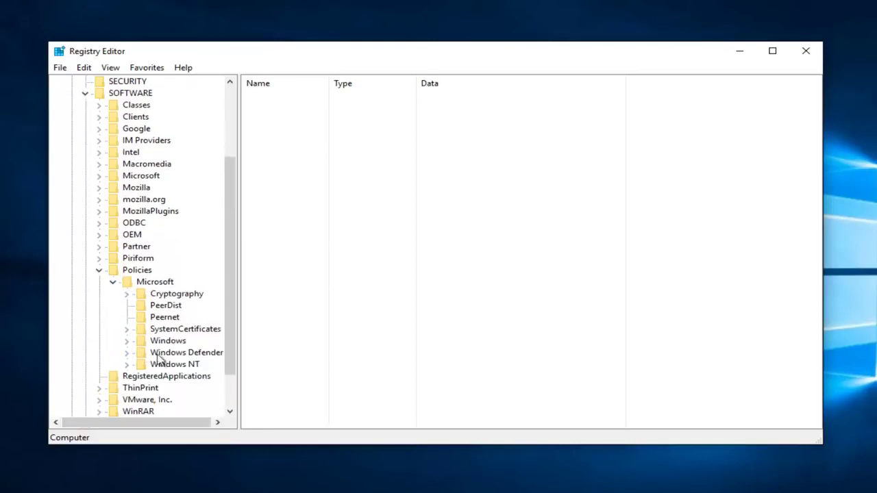
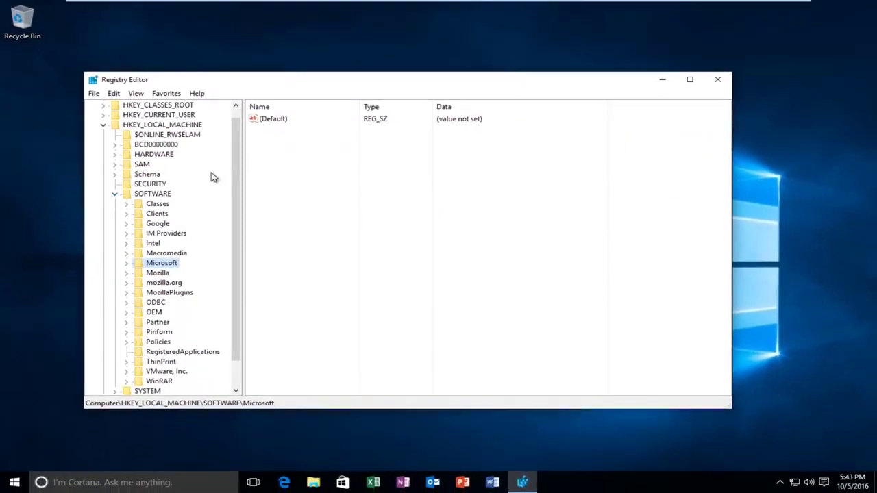
Step: Close Registry Editor, launch Windows Defender from a Start search, and dismiss its group policy notice
left_click(716, 81)
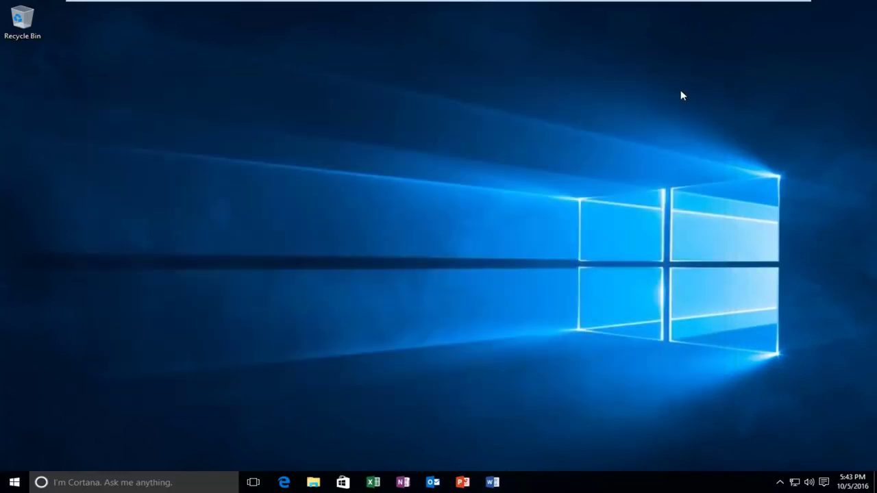
left_click(2, 486)
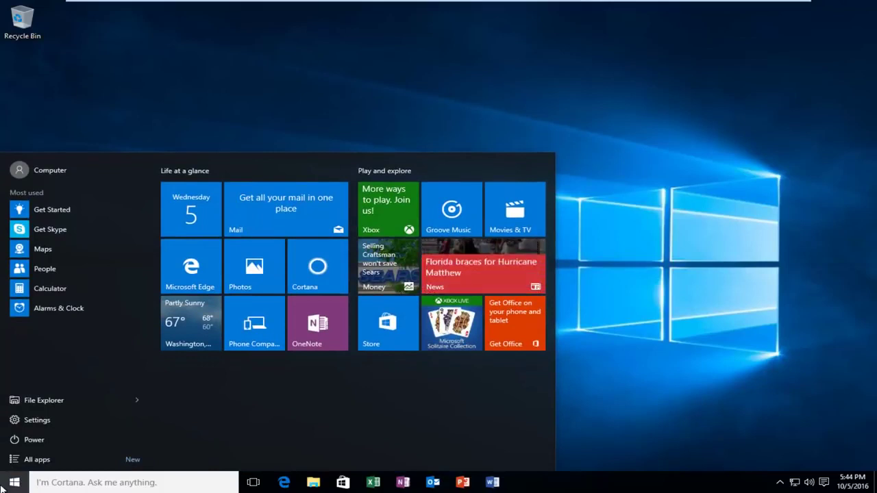
left_click(140, 483)
type("windows")
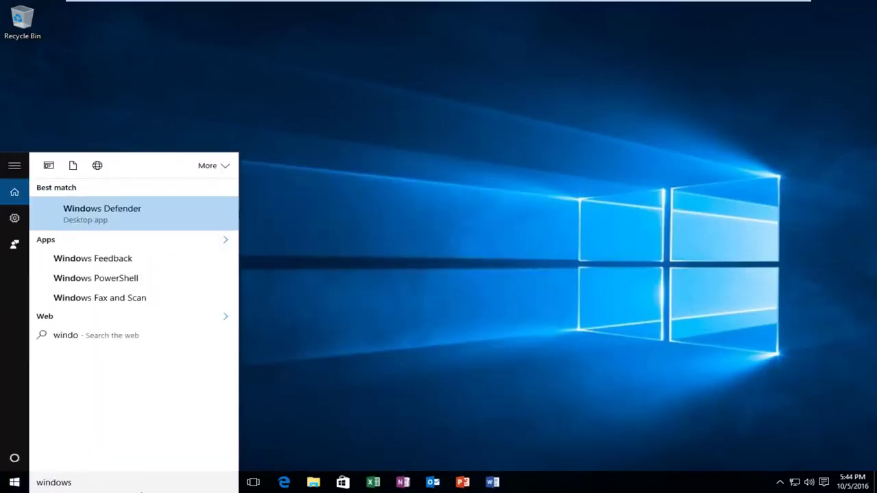
type(" defender")
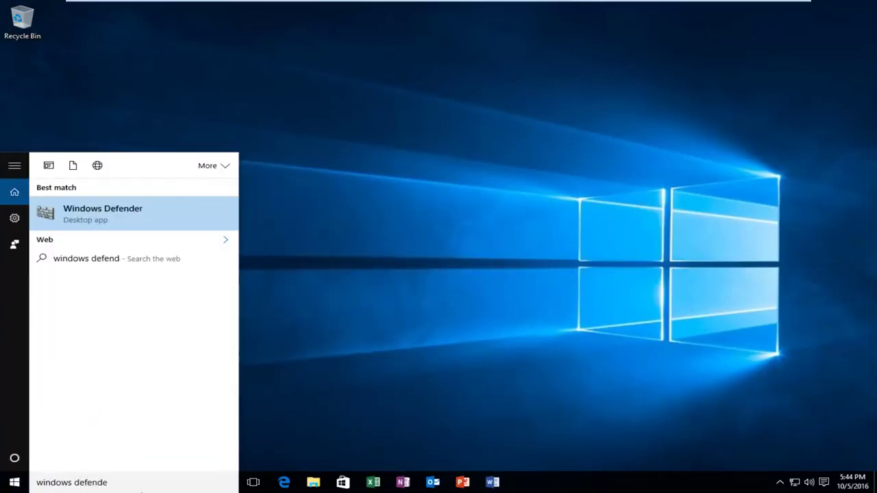
left_click(102, 217)
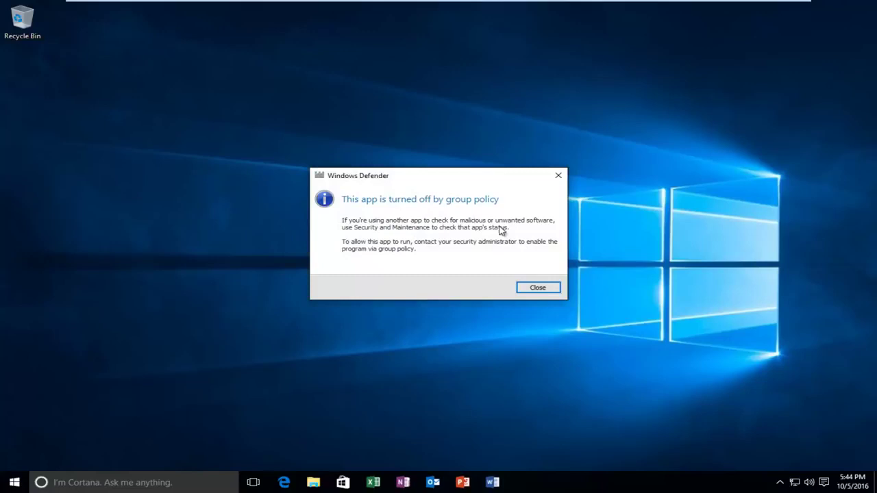
left_click(538, 288)
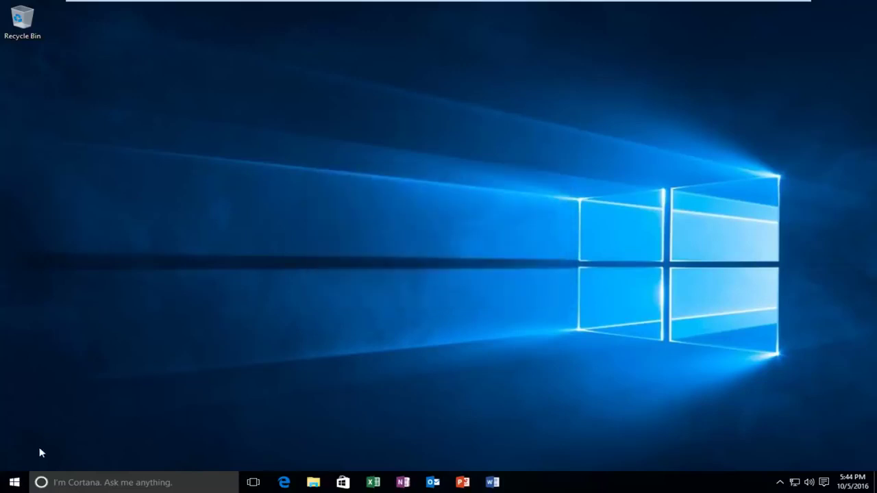
Step: Search Start for 'local group' and launch the Edit group policy result
left_click(6, 483)
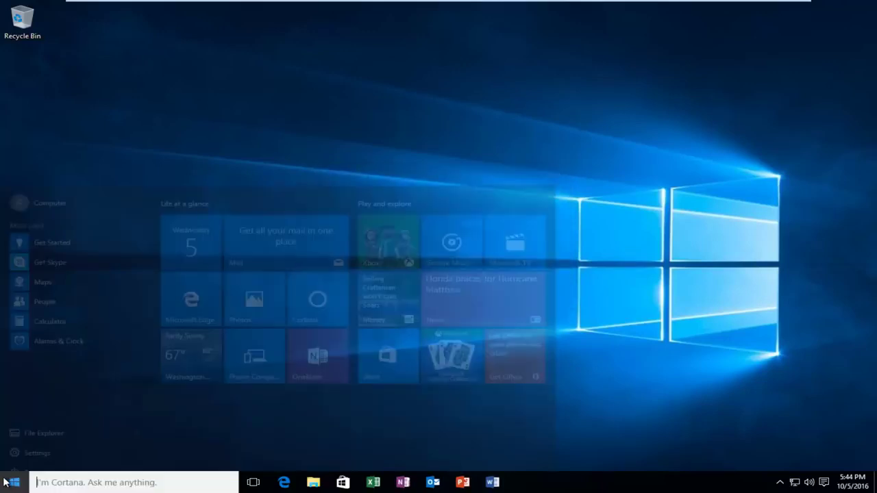
type("local group")
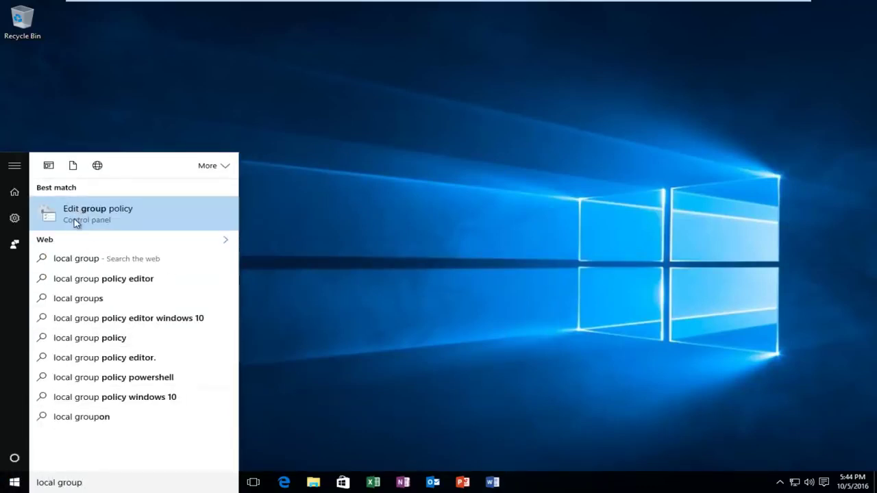
left_click(100, 227)
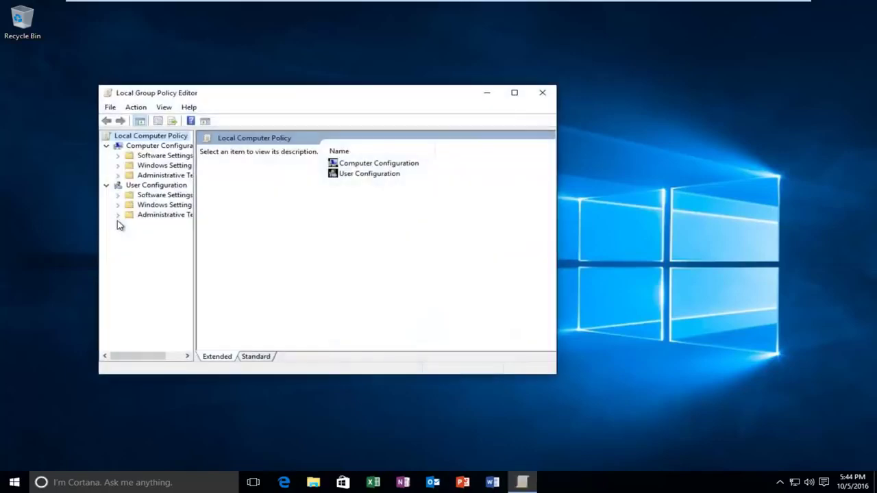
Step: Maximize the editor, widen the tree pane, and collapse both configuration branches
left_click(514, 93)
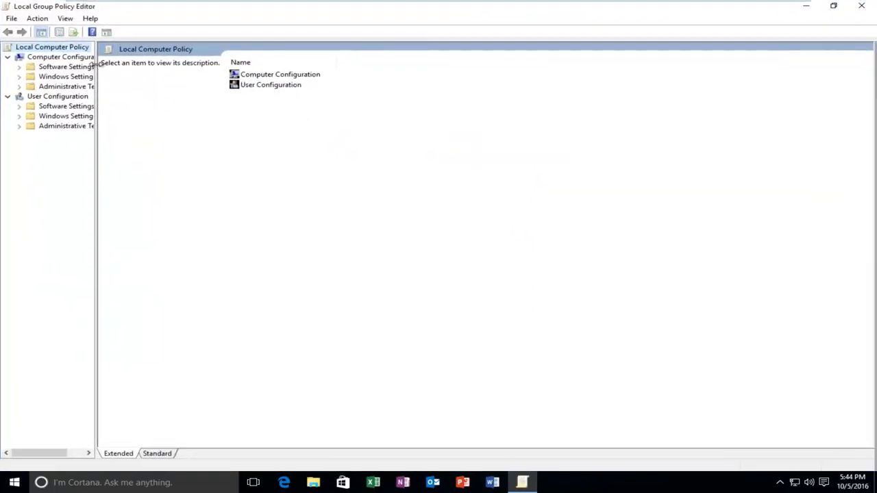
left_click_drag(96, 63, 215, 63)
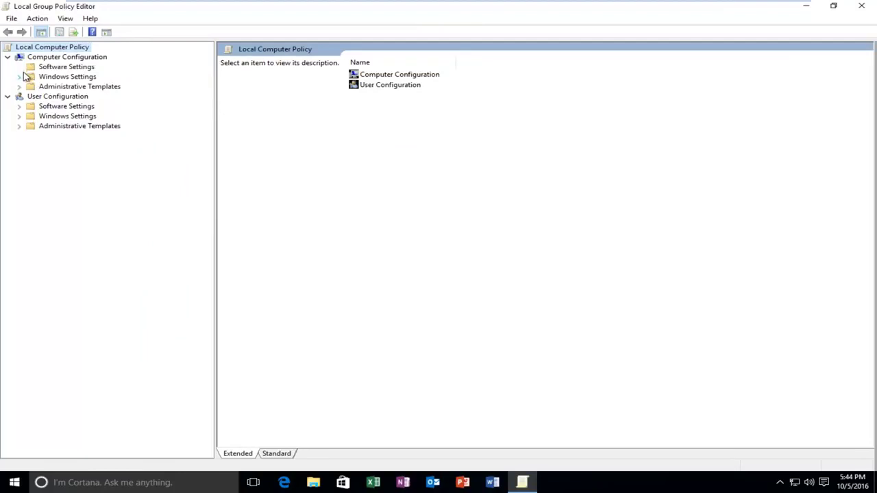
left_click(8, 57)
left_click(7, 66)
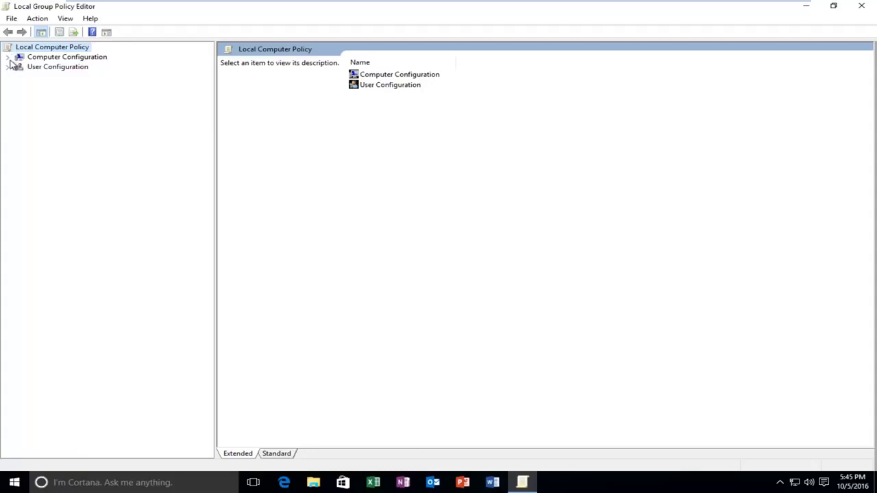
Step: Expand Computer Configuration > Administrative Templates > Windows Components and select the Windows Defender folder
left_click(19, 58)
left_click(7, 58)
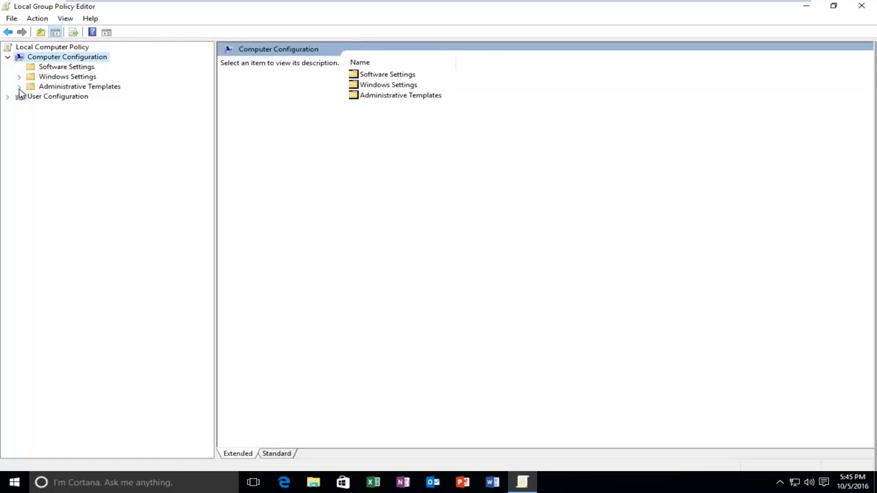
left_click(19, 87)
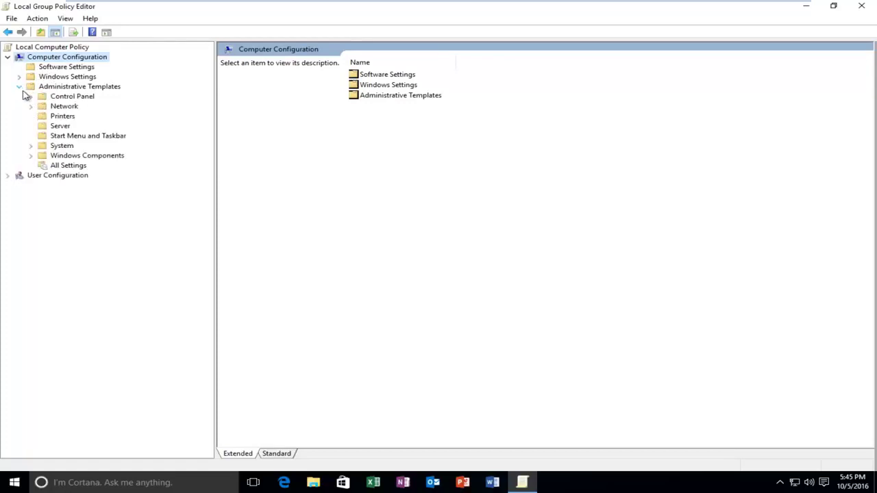
left_click(31, 156)
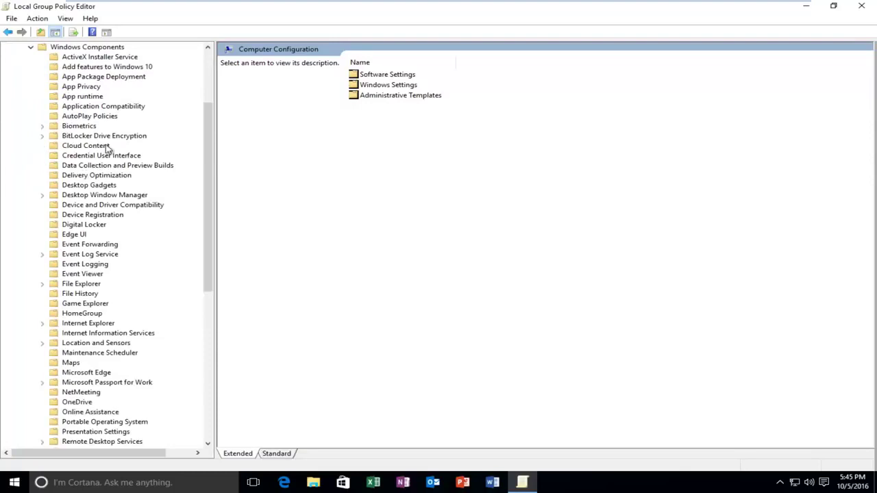
left_click_drag(207, 170, 202, 318)
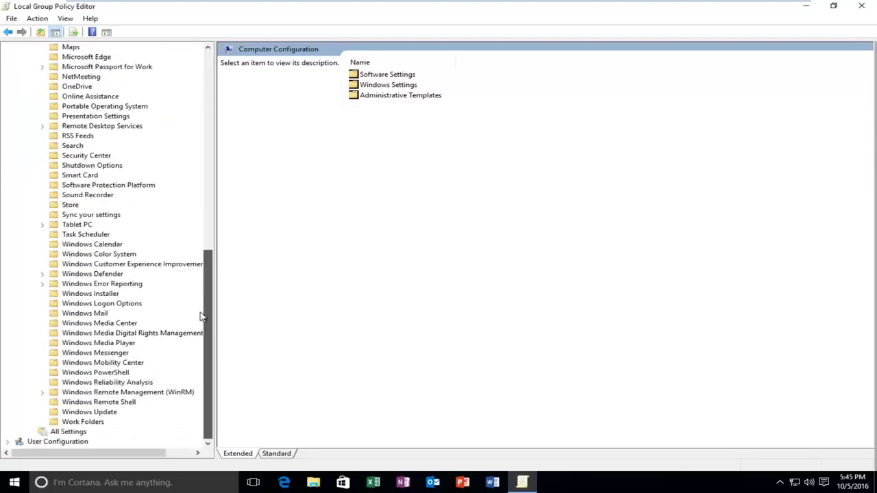
left_click(104, 274)
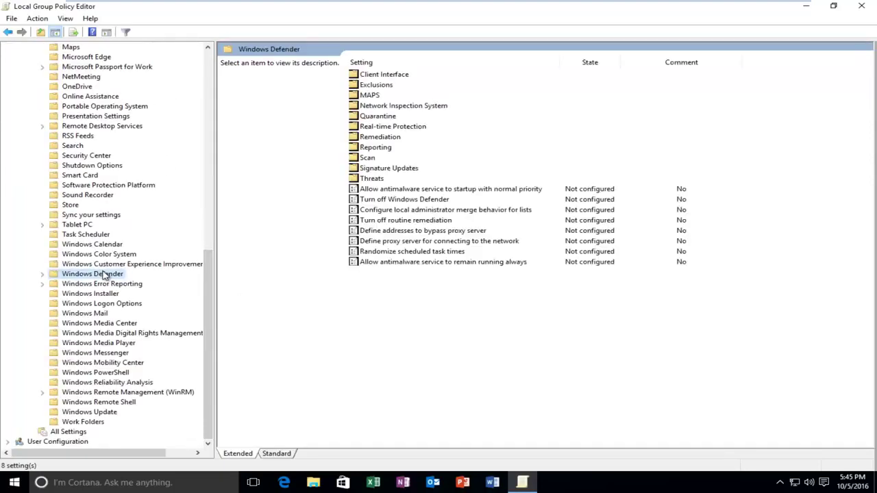
Step: Open the 'Turn off Windows Defender' policy and set its state to Disabled
left_click(403, 202)
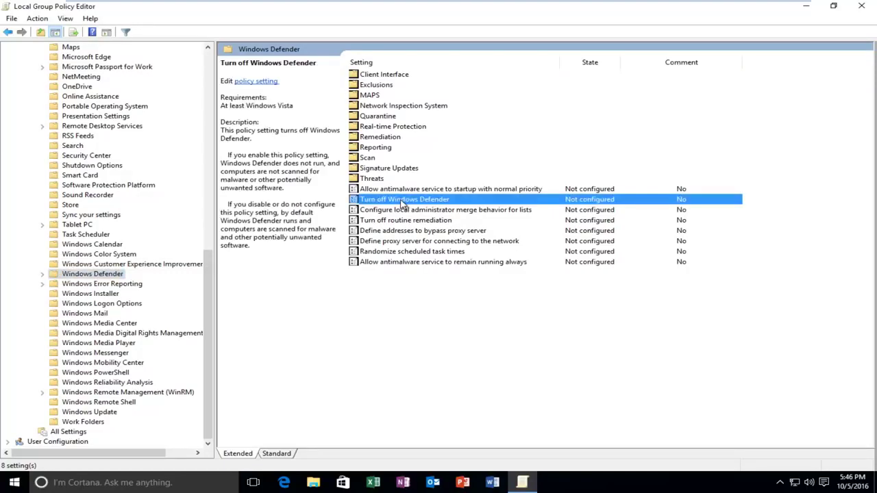
double_click(403, 200)
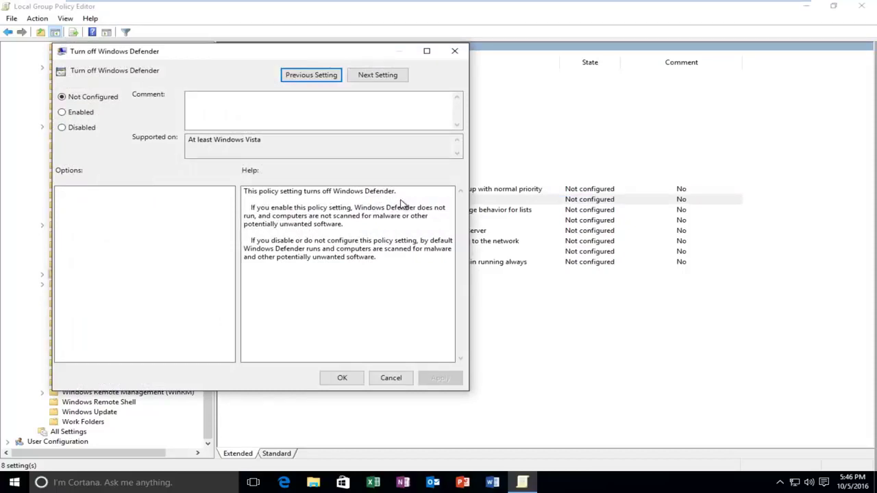
left_click(62, 112)
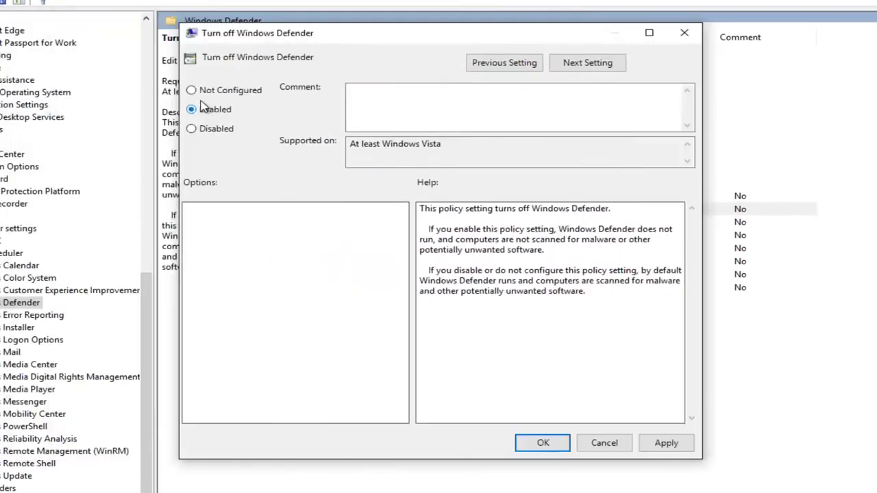
left_click(191, 90)
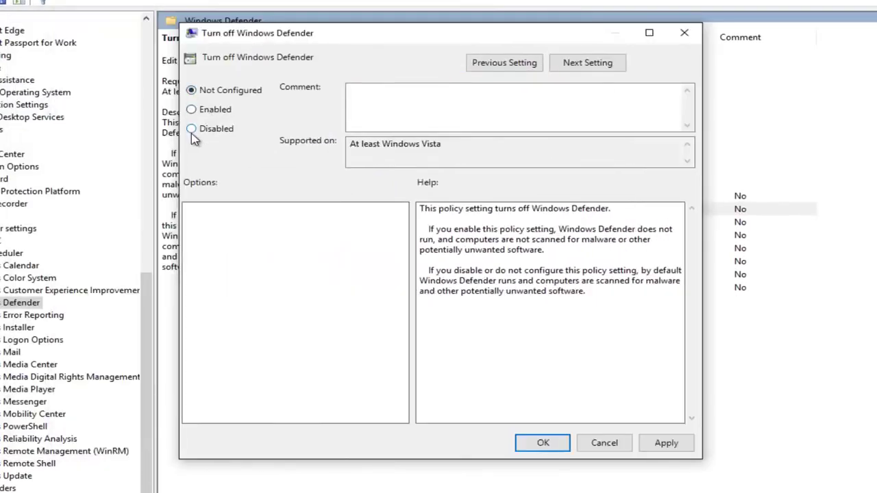
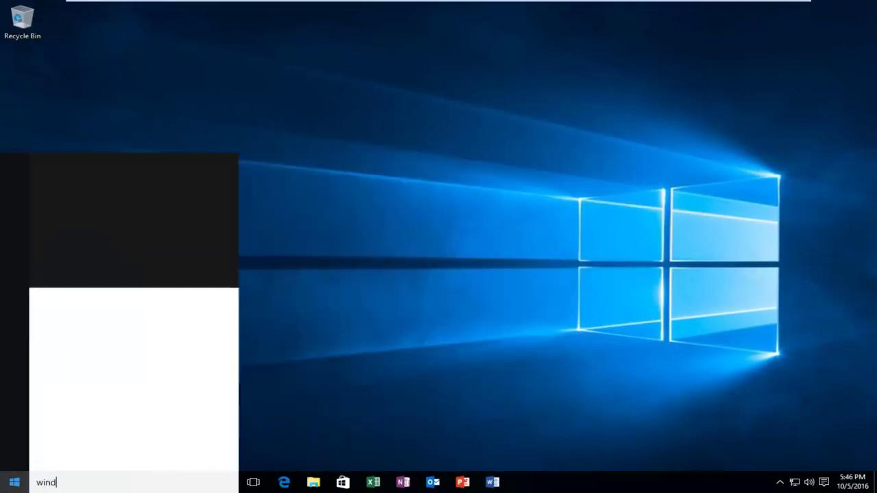
Step: Search 'windows def' from the Start menu and launch the Windows Defender desktop app
type(" def")
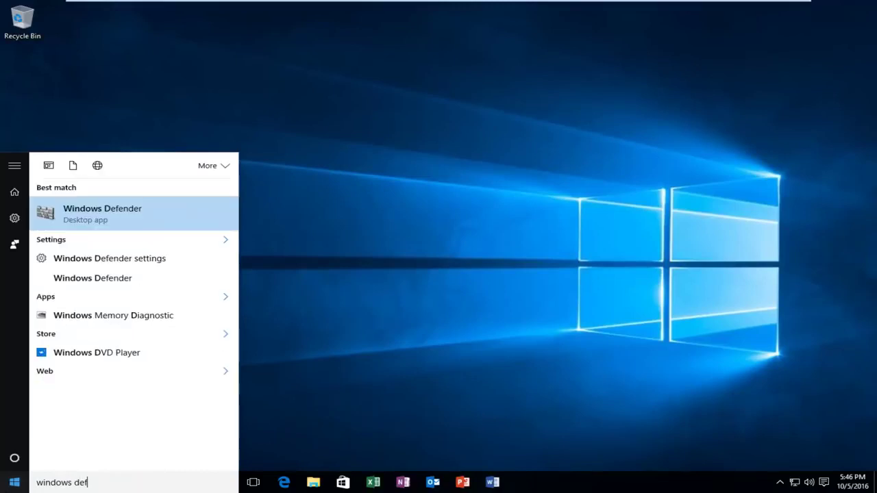
left_click(122, 226)
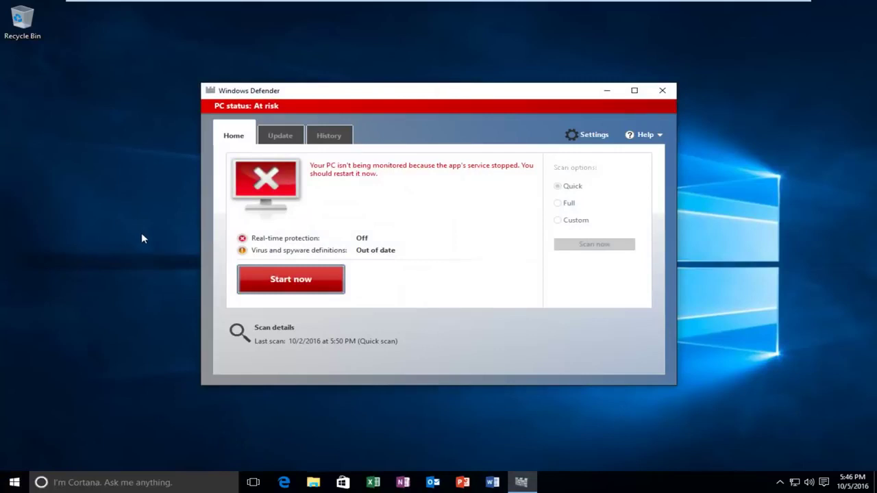
Step: Restart the stopped Defender service and switch real-time protection On so the PC shows Protected
left_click(308, 289)
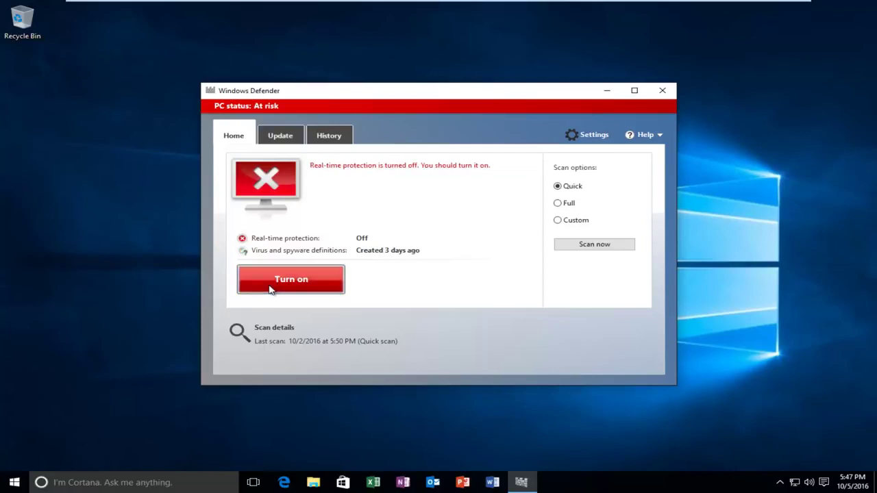
left_click(270, 290)
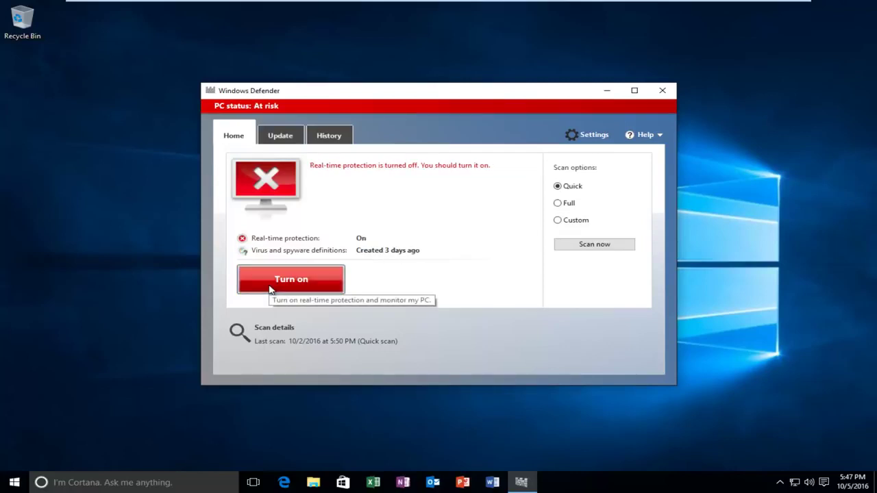